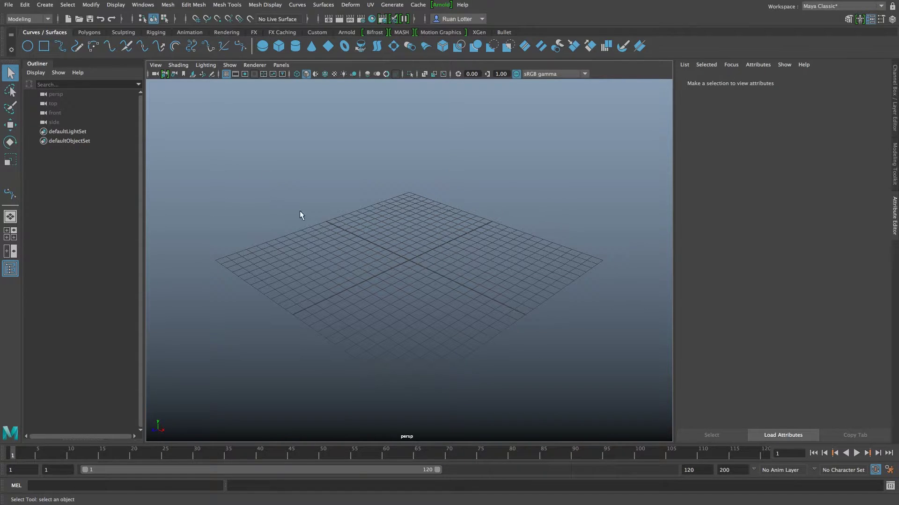
# - Create a free image plane and load the BeerBottle.jpg reference photo onto it
pyautogui.click(45, 6)
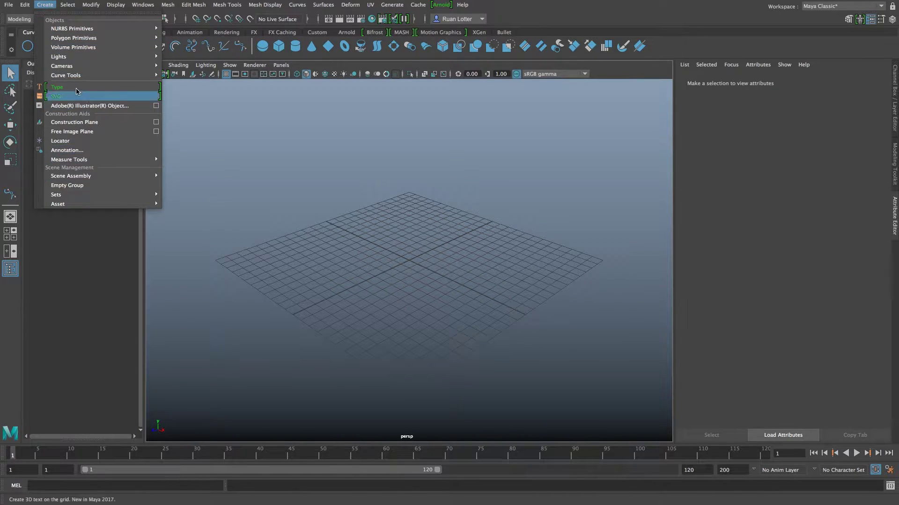
pyautogui.click(75, 132)
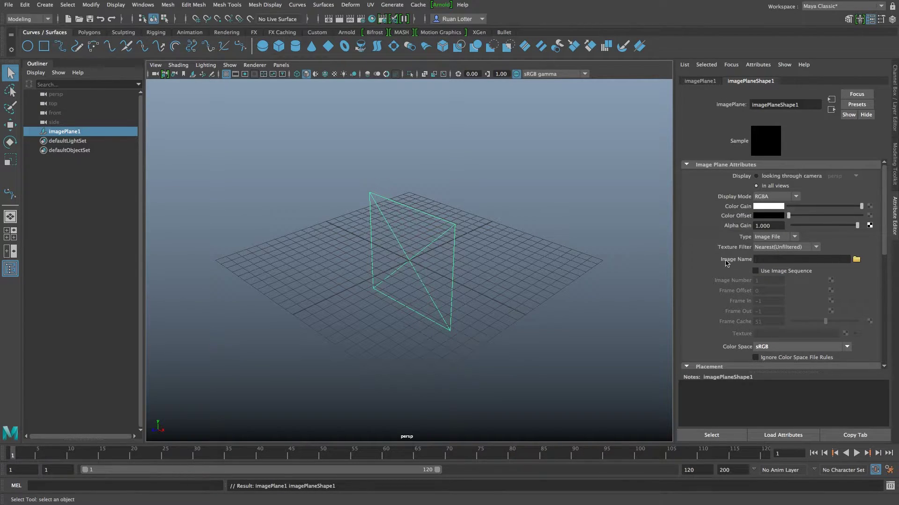
pyautogui.click(856, 261)
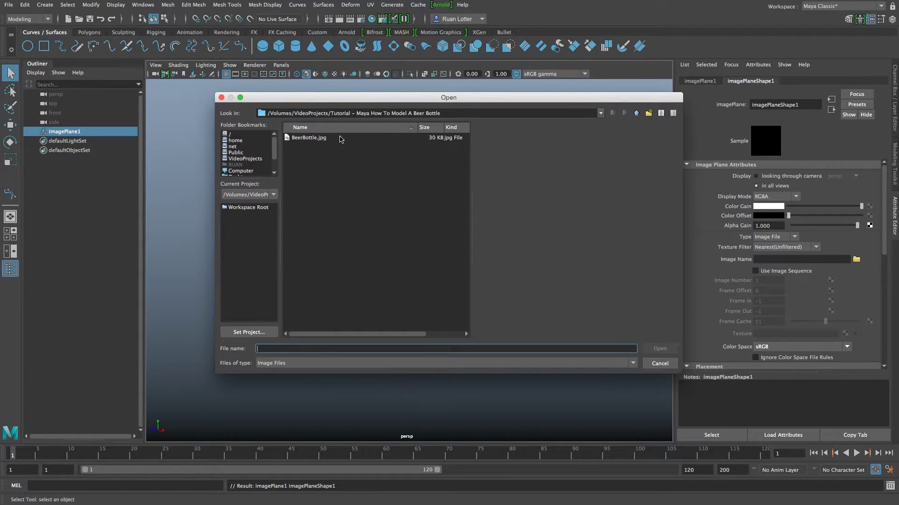
pyautogui.click(307, 139)
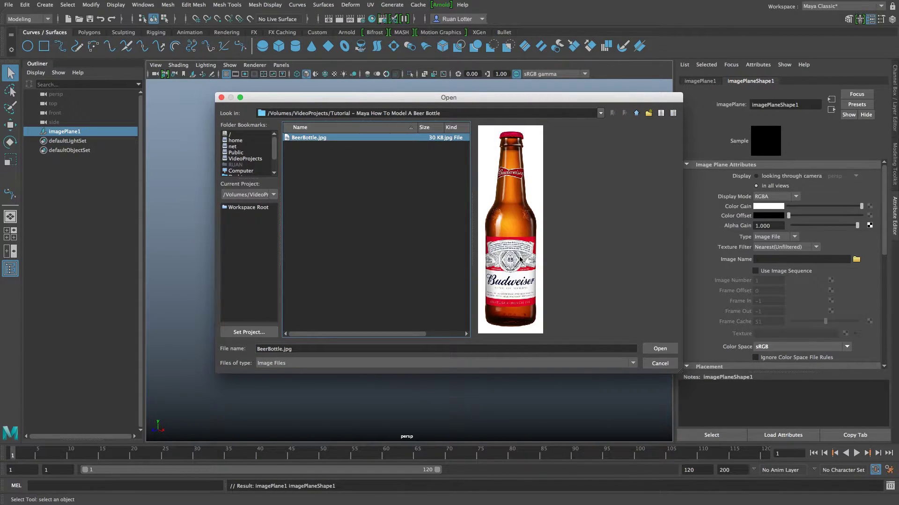
pyautogui.click(659, 349)
# - Lift imagePlane1 above the grid and lower its Alpha Gain to 0.287
pyautogui.keyDown('alt'); pyautogui.moveTo(437, 238); pyautogui.dragTo(470, 191); pyautogui.keyUp('alt')
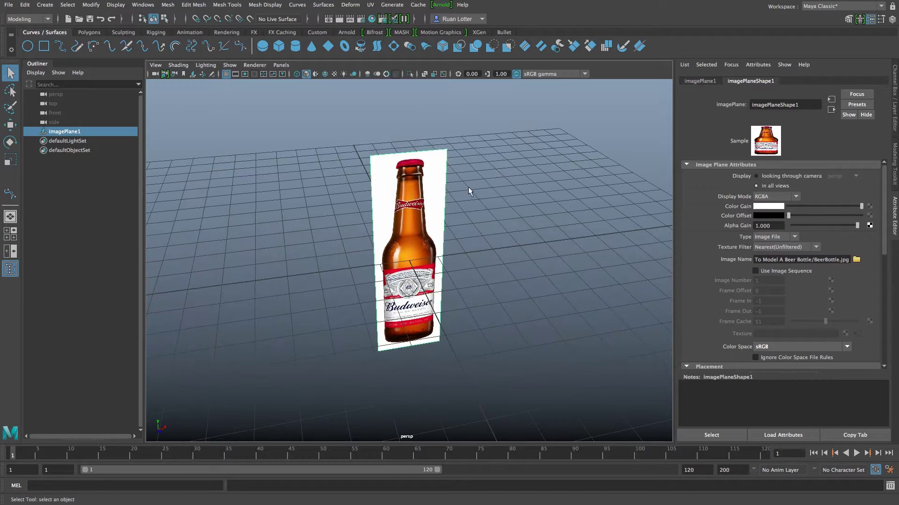
pyautogui.press('w')
pyautogui.keyDown('alt'); pyautogui.moveTo(511, 260); pyautogui.dragTo(410, 110); pyautogui.keyUp('alt')
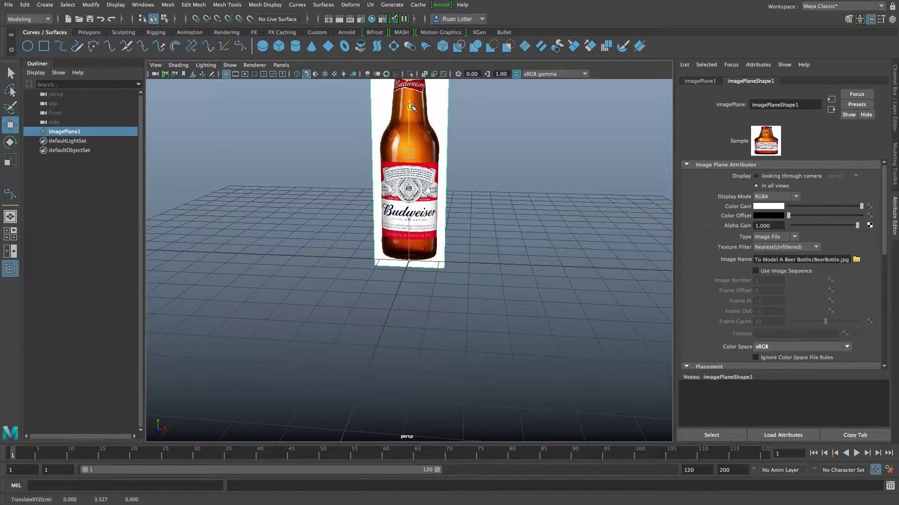
pyautogui.keyDown('alt'); pyautogui.moveTo(513, 254); pyautogui.dragTo(523, 220); pyautogui.keyUp('alt')
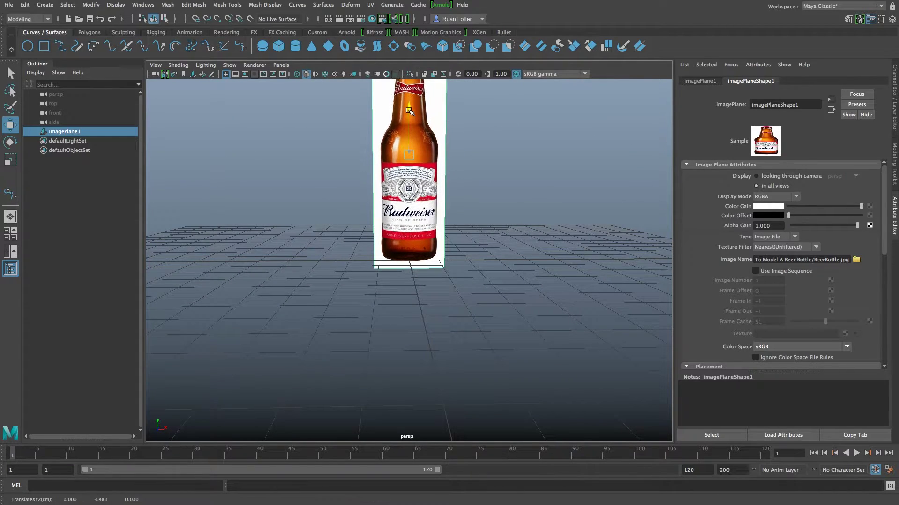
pyautogui.moveTo(415, 111); pyautogui.dragTo(418, 118)
pyautogui.keyDown('alt'); pyautogui.moveTo(515, 188); pyautogui.dragTo(488, 251); pyautogui.keyUp('alt')
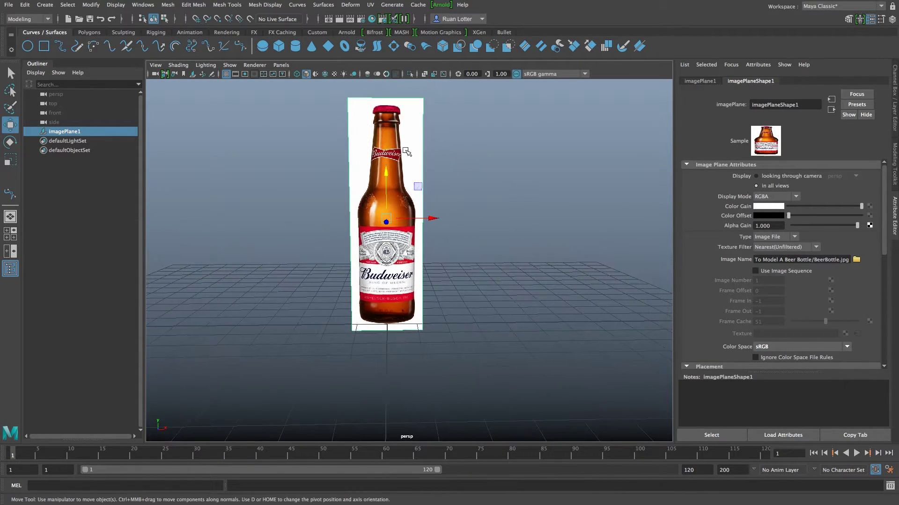
pyautogui.keyDown('alt'); pyautogui.moveTo(525, 227); pyautogui.dragTo(566, 250); pyautogui.keyUp('alt')
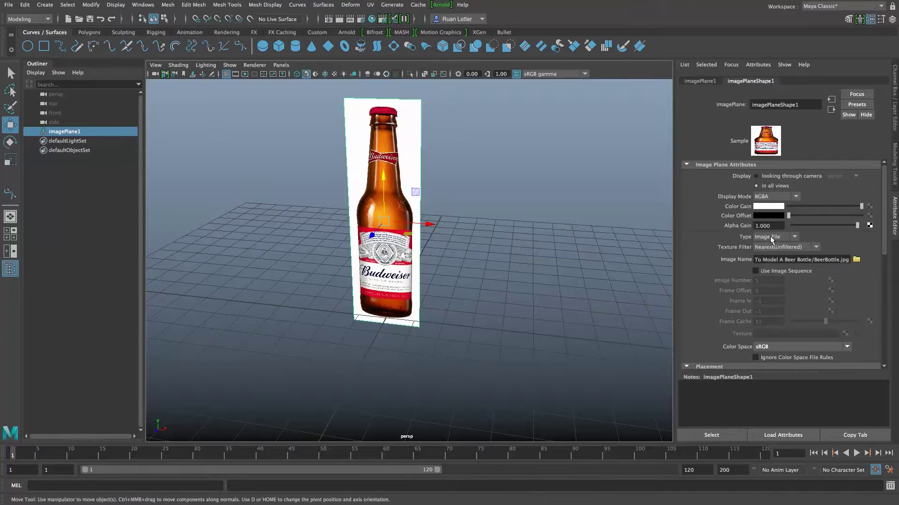
pyautogui.moveTo(855, 225); pyautogui.dragTo(811, 226)
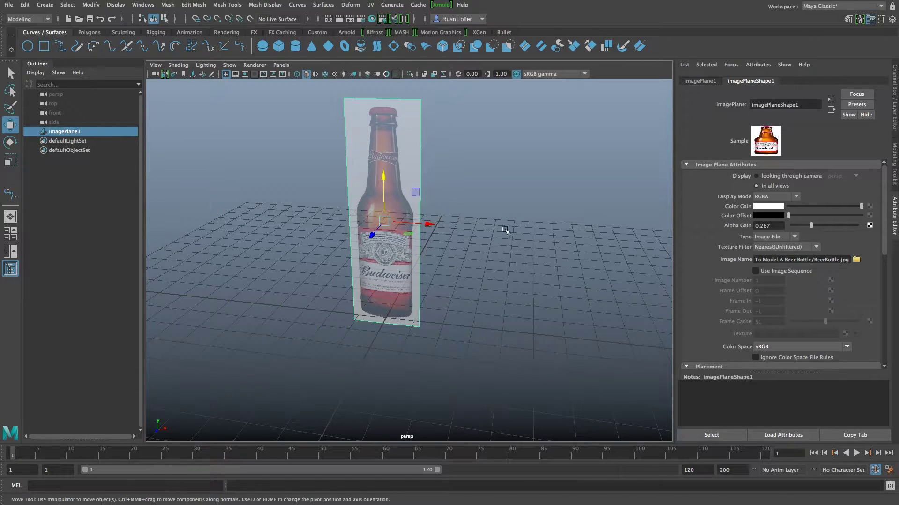
# - Maximize the front view and zoom in on the bottle's neck and cap
pyautogui.press('space')
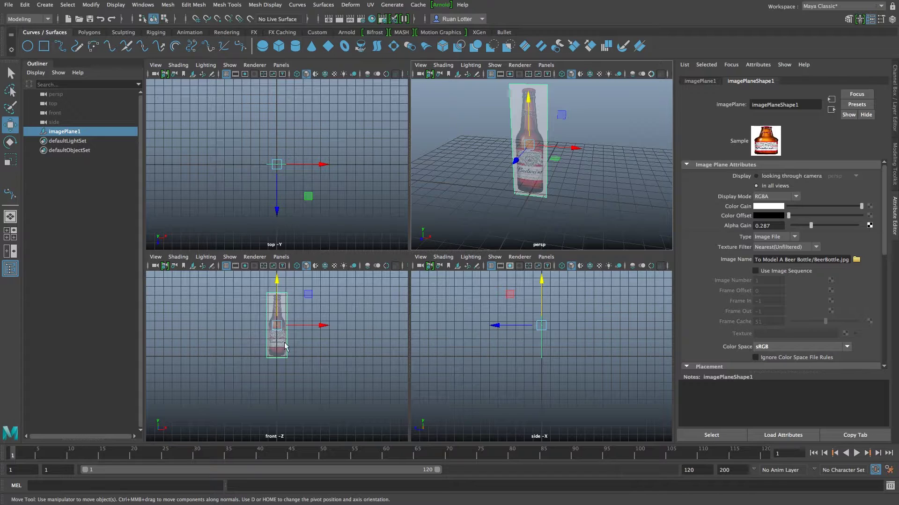
pyautogui.press('space')
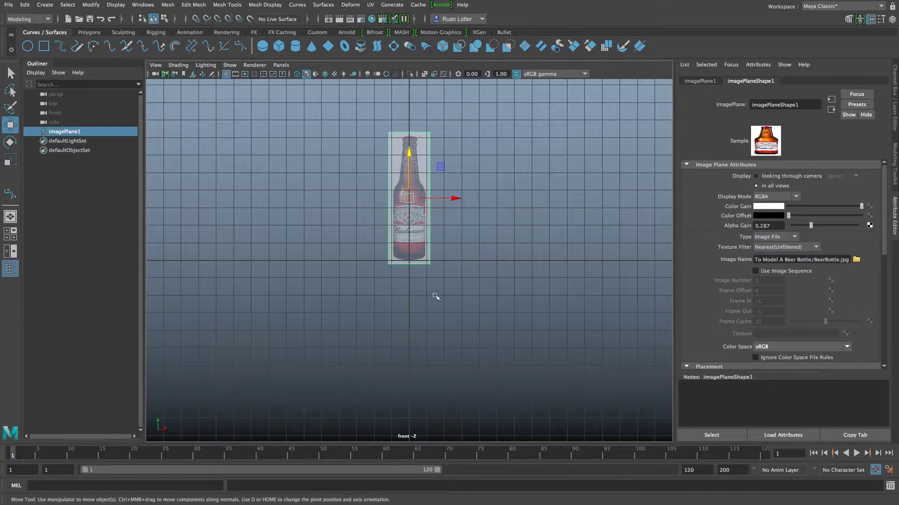
pyautogui.scroll(4, 484, 187)
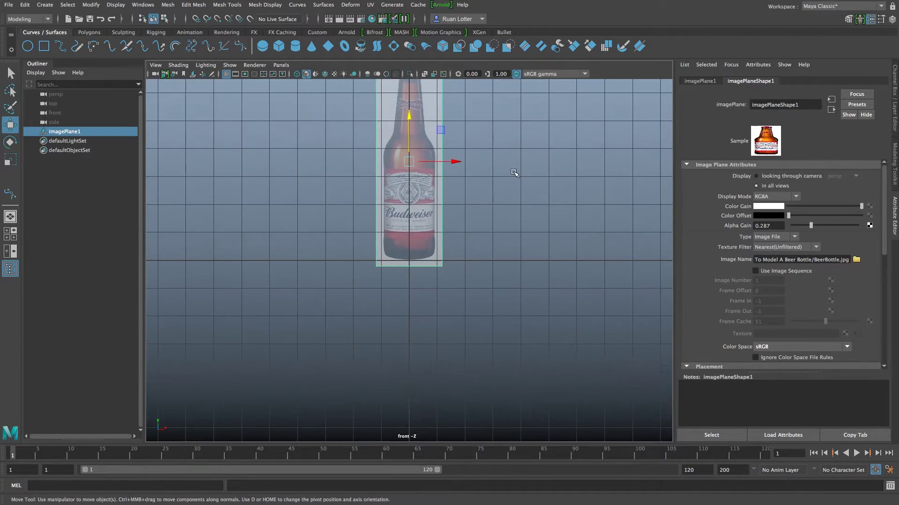
pyautogui.scroll(10, 514, 173)
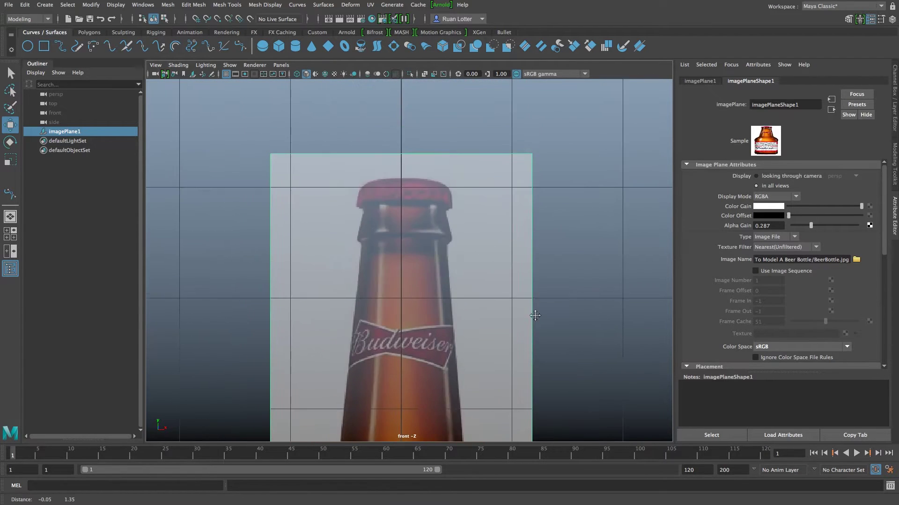
pyautogui.scroll(3, 567, 263)
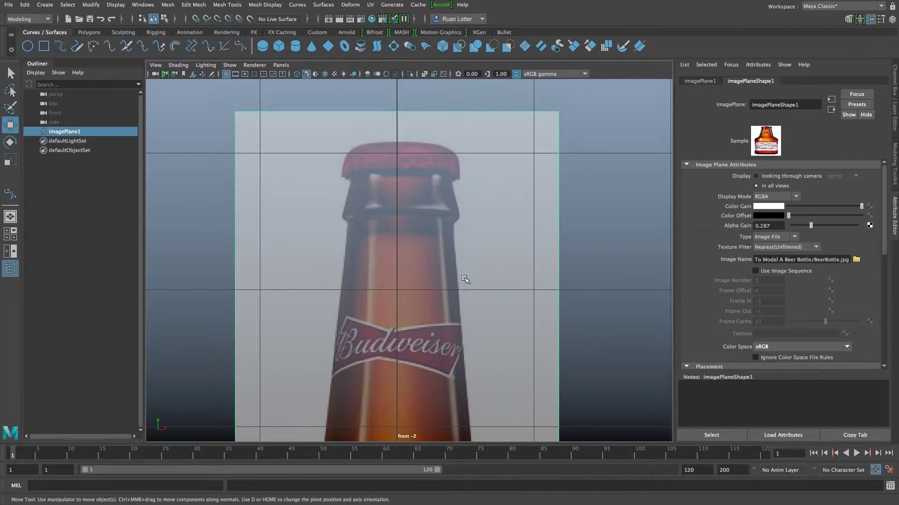
pyautogui.keyDown('alt'); pyautogui.moveTo(578, 283); pyautogui.dragTo(552, 251, button='middle'); pyautogui.keyUp('alt')
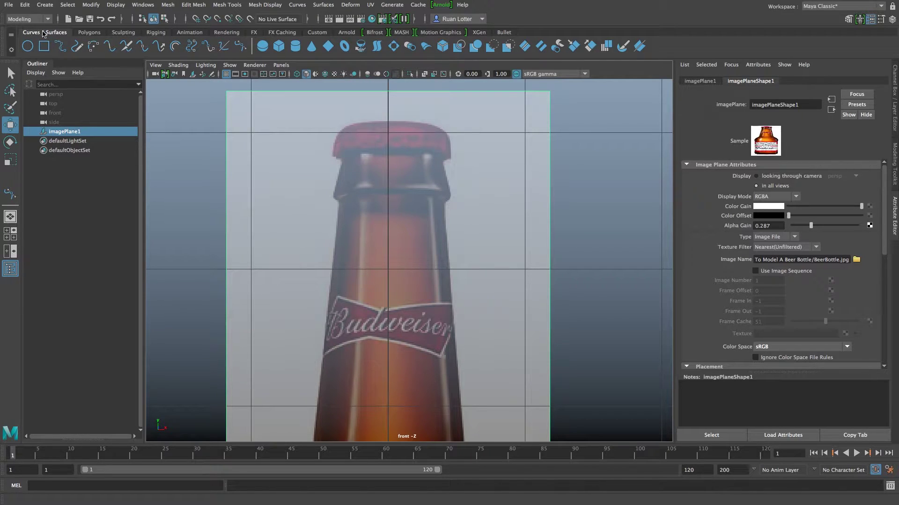
# - Trace Bezier anchors from the bottle cap's edge down the neck and around the shoulder
pyautogui.click(241, 46)
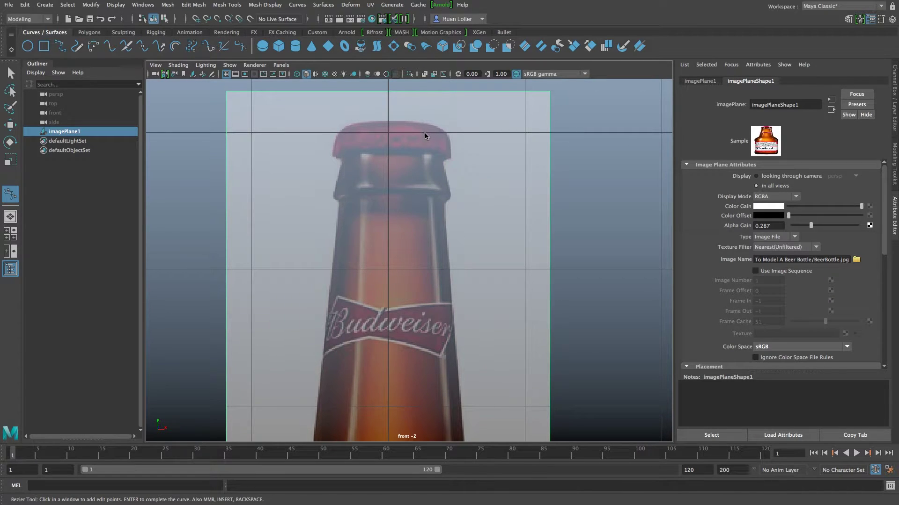
pyautogui.moveTo(425, 132); pyautogui.dragTo(442, 148)
pyautogui.moveTo(448, 181); pyautogui.dragTo(446, 226)
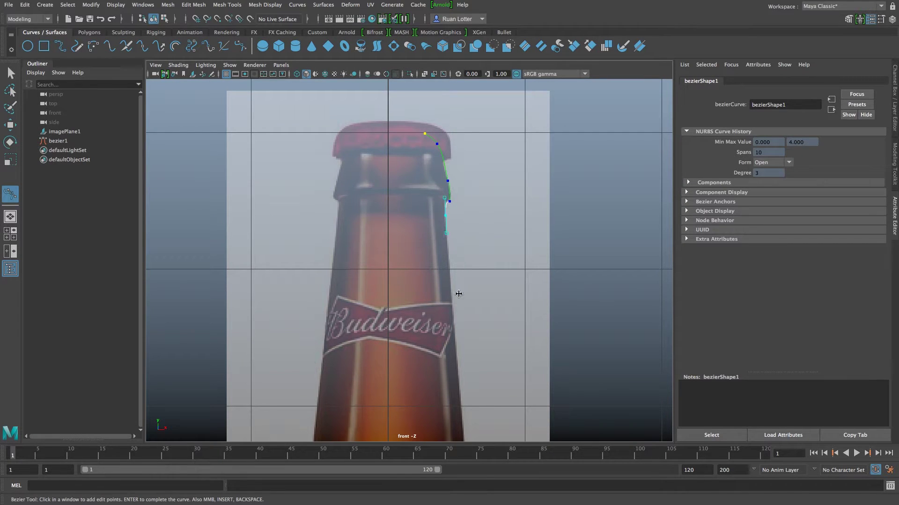
pyautogui.click(454, 329)
pyautogui.keyDown('alt'); pyautogui.moveTo(505, 291); pyautogui.dragTo(467, 136, button='middle'); pyautogui.keyUp('alt')
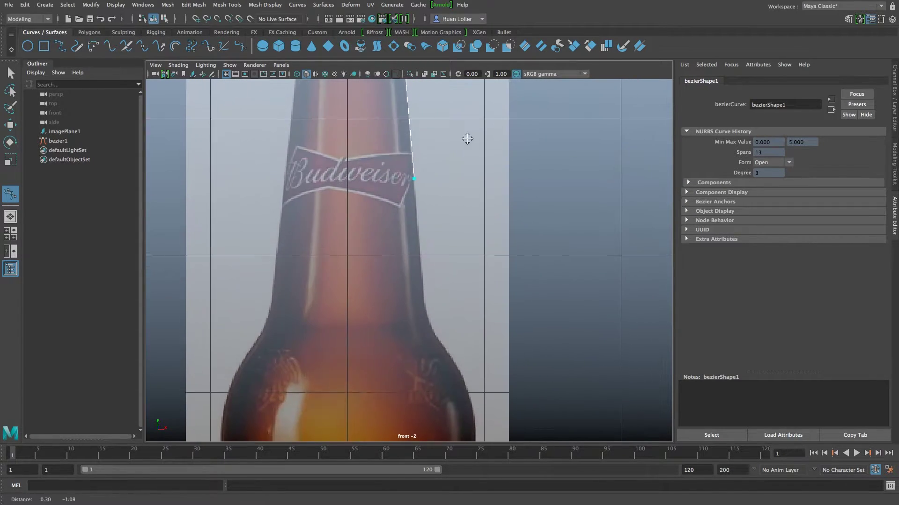
pyautogui.click(425, 291)
pyautogui.click(433, 327)
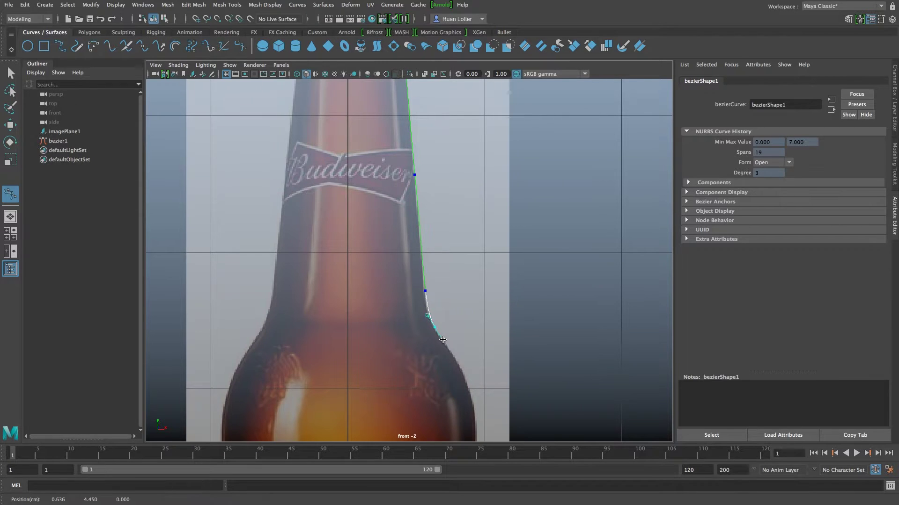
pyautogui.click(467, 377)
pyautogui.keyDown('alt'); pyautogui.moveTo(476, 374); pyautogui.dragTo(470, 215, button='middle'); pyautogui.keyUp('alt')
pyautogui.moveTo(469, 214); pyautogui.dragTo(469, 232)
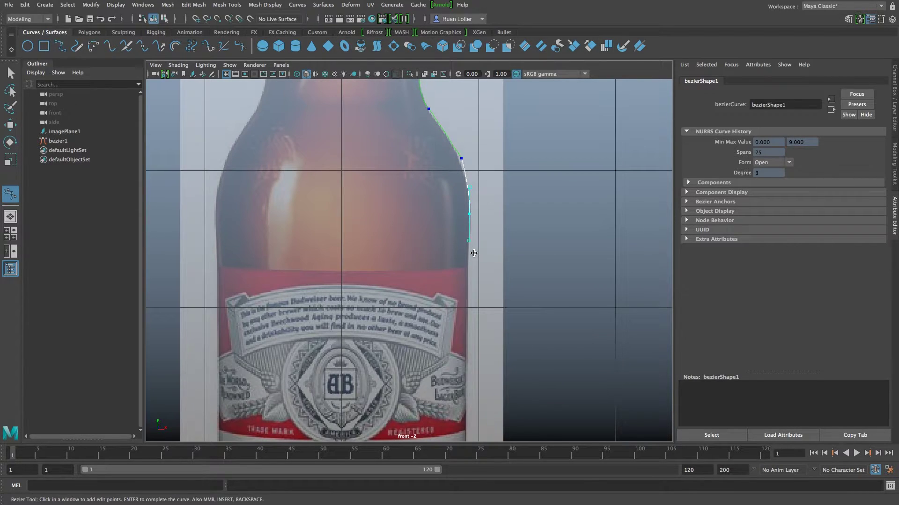
# - Continue the curve down the label side, around the bottom corner and along the base
pyautogui.click(467, 312)
pyautogui.keyDown('alt'); pyautogui.moveTo(484, 395); pyautogui.dragTo(484, 248, button='middle'); pyautogui.keyUp('alt')
pyautogui.click(479, 305)
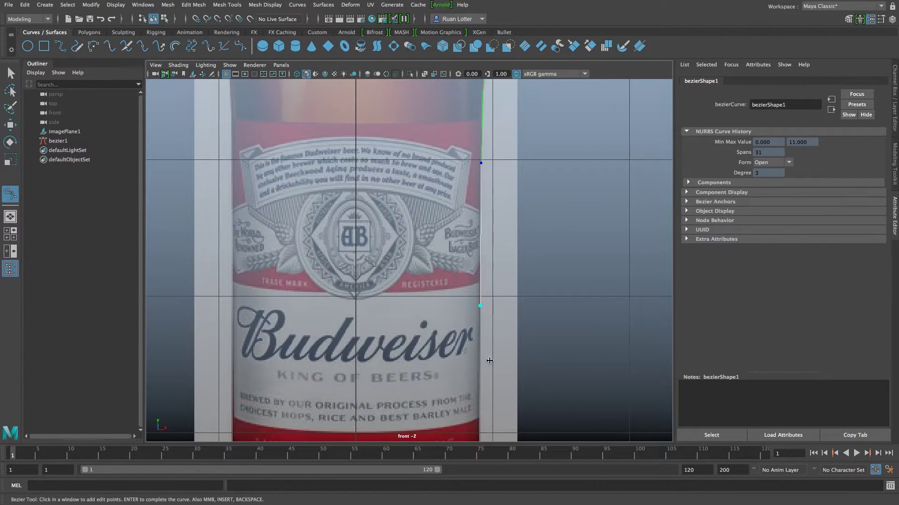
pyautogui.keyDown('alt'); pyautogui.moveTo(482, 309); pyautogui.dragTo(499, 163, button='middle'); pyautogui.keyUp('alt')
pyautogui.click(497, 305)
pyautogui.click(499, 350)
pyautogui.click(493, 389)
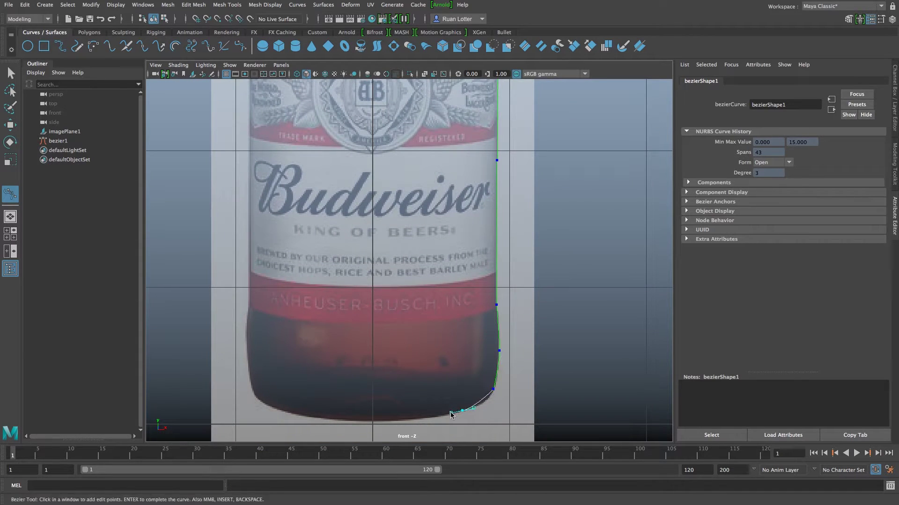
pyautogui.moveTo(462, 411); pyautogui.dragTo(438, 416)
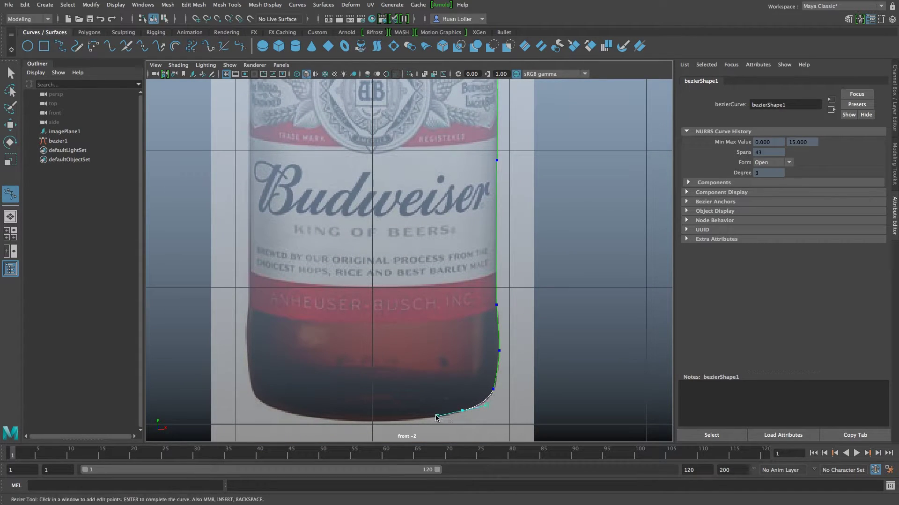
pyautogui.click(373, 421)
pyautogui.moveTo(389, 413); pyautogui.dragTo(399, 412)
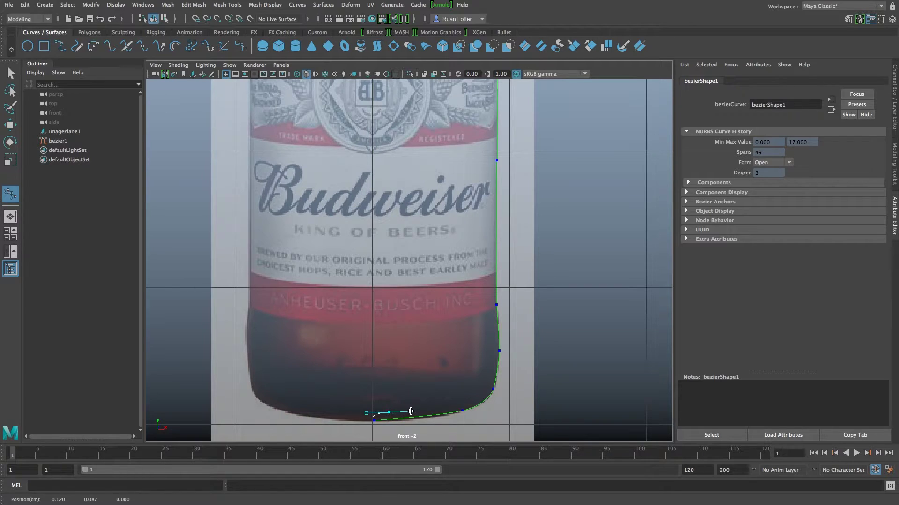
# - Add anchors from the bottle's bottom straight up the side to the label edge
pyautogui.click(453, 406)
pyautogui.click(479, 390)
pyautogui.moveTo(489, 355); pyautogui.dragTo(488, 295)
pyautogui.keyDown('alt'); pyautogui.moveTo(483, 191); pyautogui.dragTo(482, 262, button='middle'); pyautogui.keyUp('alt')
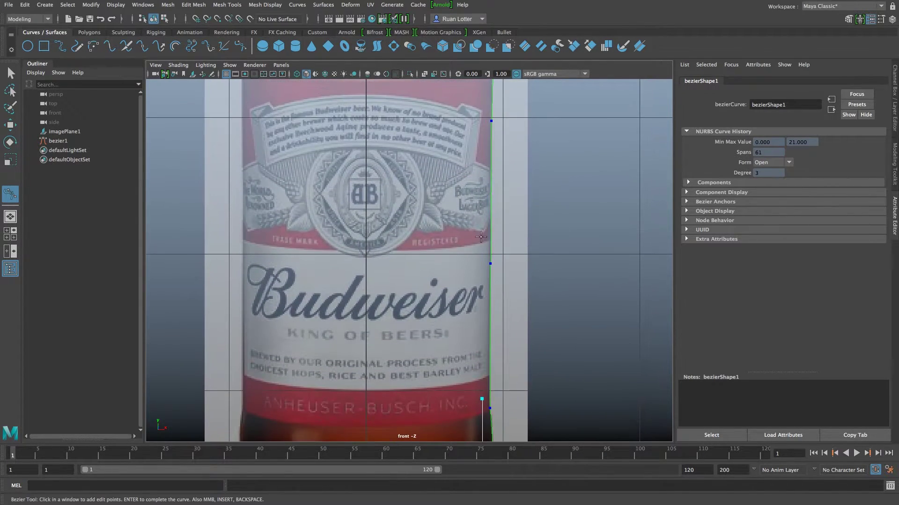
pyautogui.moveTo(482, 224); pyautogui.dragTo(482, 209)
pyautogui.keyDown('alt'); pyautogui.moveTo(489, 141); pyautogui.dragTo(475, 187, button='middle'); pyautogui.keyUp('alt')
pyautogui.click(478, 167)
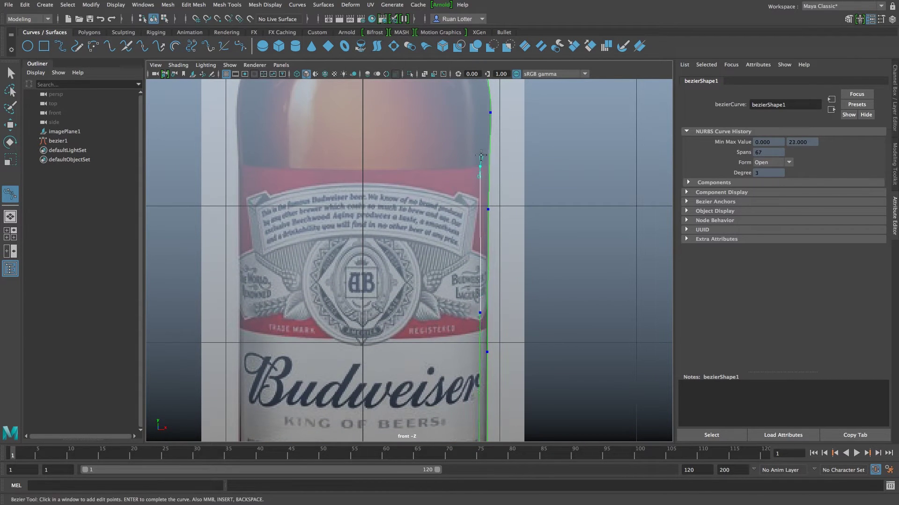
# - Continue anchors along the shoulder and up the neck to the cap top, then finish the curve
pyautogui.keyDown('alt'); pyautogui.moveTo(487, 133); pyautogui.dragTo(482, 224, button='middle'); pyautogui.keyUp('alt')
pyautogui.moveTo(480, 190); pyautogui.dragTo(478, 175)
pyautogui.click(455, 138)
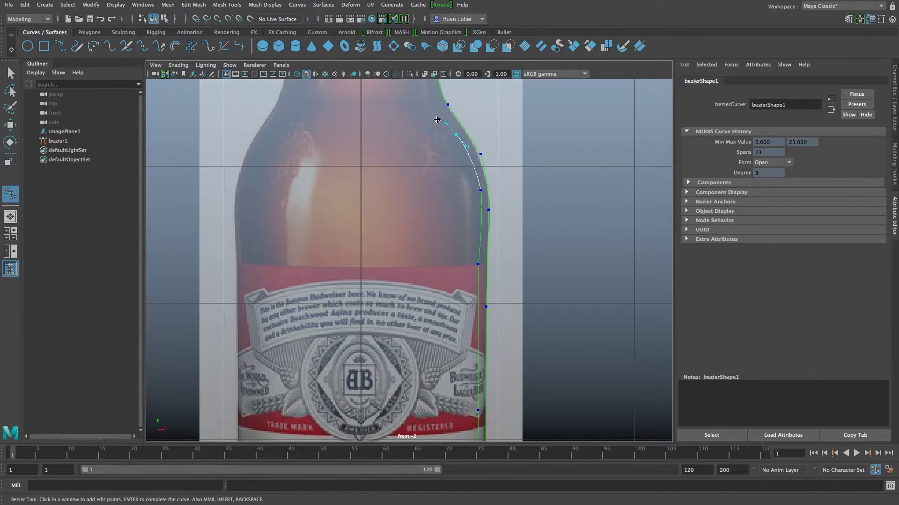
pyautogui.keyDown('alt'); pyautogui.moveTo(456, 138); pyautogui.dragTo(470, 279, button='middle'); pyautogui.keyUp('alt')
pyautogui.click(436, 131)
pyautogui.keyDown('alt'); pyautogui.moveTo(435, 94); pyautogui.dragTo(453, 259, button='middle'); pyautogui.keyUp('alt')
pyautogui.click(444, 147)
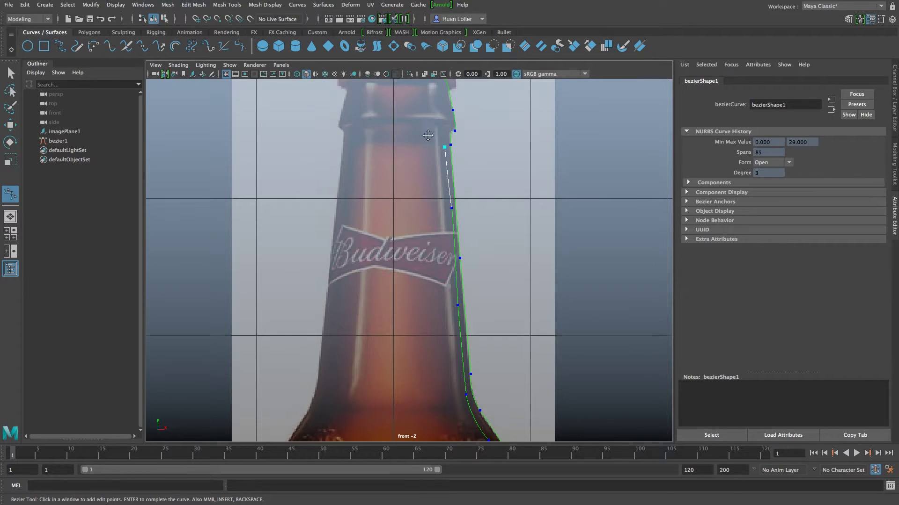
pyautogui.keyDown('alt'); pyautogui.moveTo(443, 141); pyautogui.dragTo(444, 205, button='middle'); pyautogui.keyUp('alt')
pyautogui.moveTo(452, 178); pyautogui.dragTo(430, 132)
pyautogui.click(443, 140)
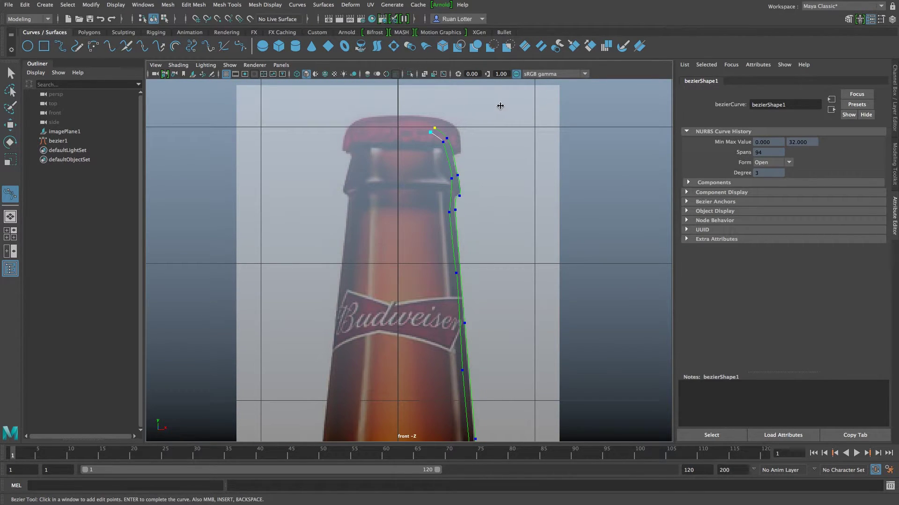
pyautogui.press('q')
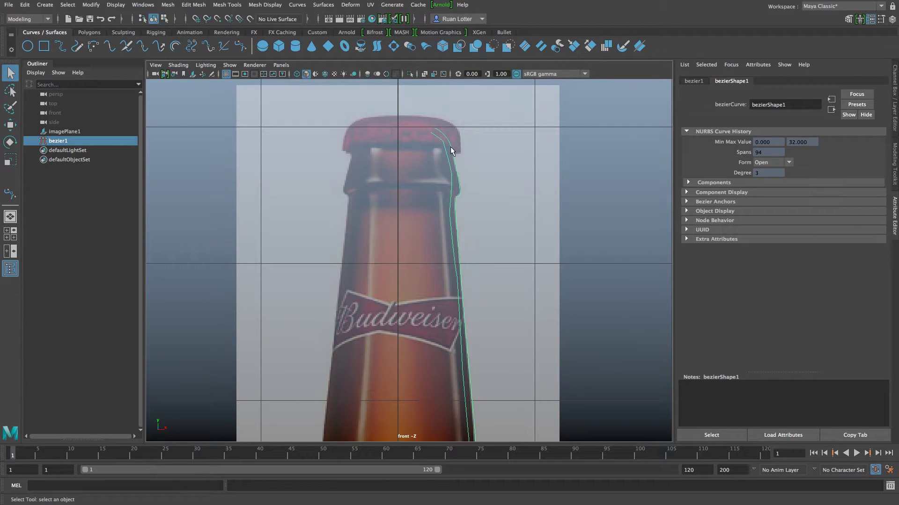
pyautogui.keyDown('shift'); pyautogui.moveTo(451, 149); pyautogui.dragTo(511, 140, button='right'); pyautogui.keyUp('shift')
# - Maximize the perspective view, hide imagePlane1, and select the bezier1 curve
pyautogui.press('space')
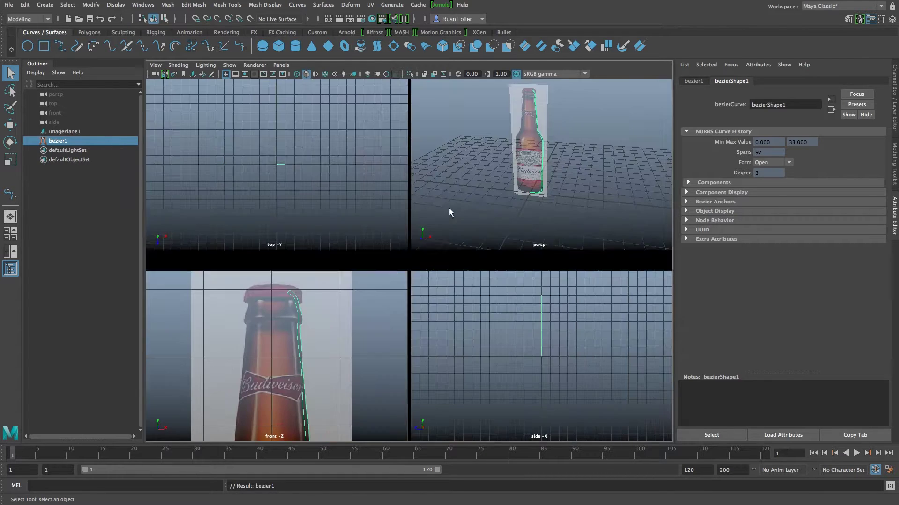
pyautogui.press('space')
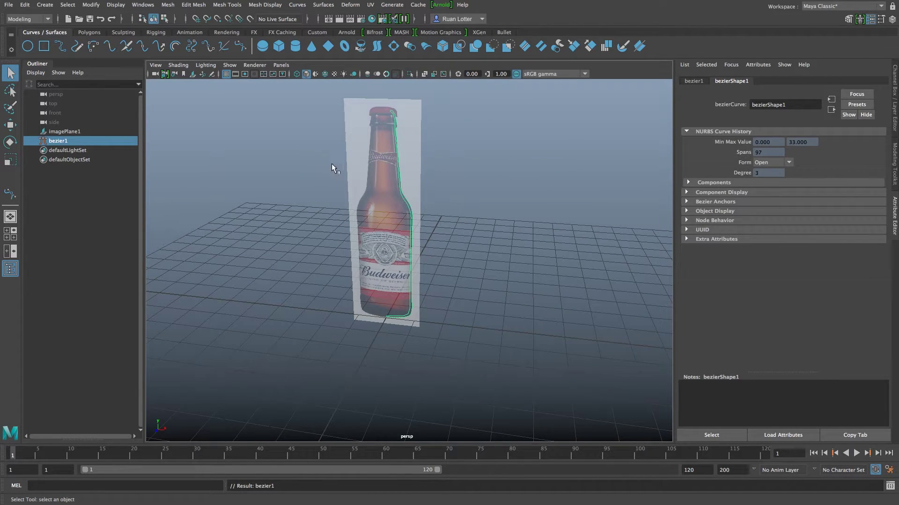
pyautogui.moveTo(311, 157); pyautogui.dragTo(356, 181)
pyautogui.press('h')
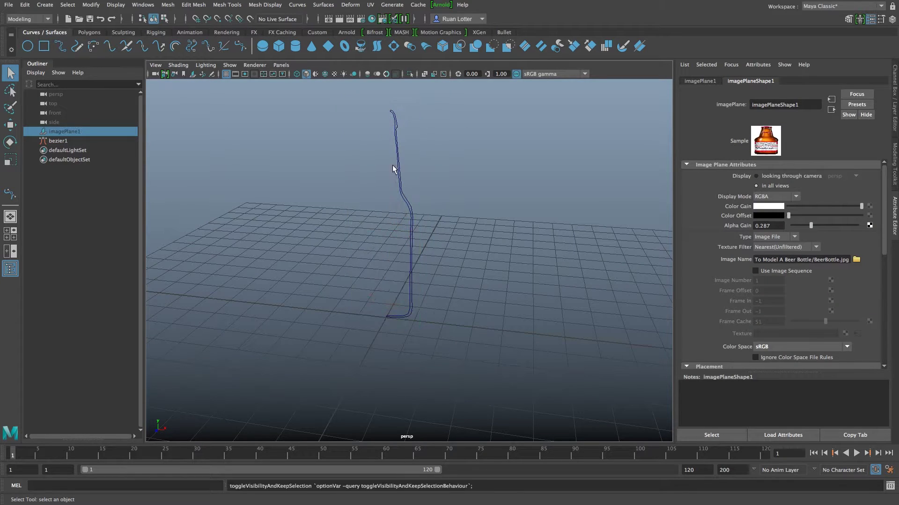
pyautogui.click(455, 200)
pyautogui.moveTo(456, 200)
pyautogui.keyDown('alt'); pyautogui.mouseDown()
pyautogui.moveTo(392, 160)
pyautogui.moveTo(439, 204)
pyautogui.mouseUp(); pyautogui.keyUp('alt')
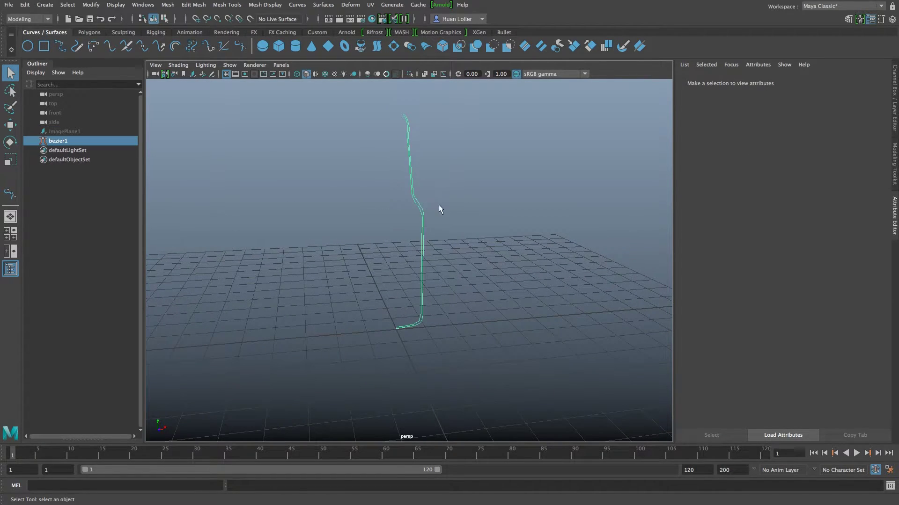
# - Revolve bezier1 360° around Y with 64 segments into revolvedSurface1
pyautogui.click(323, 5)
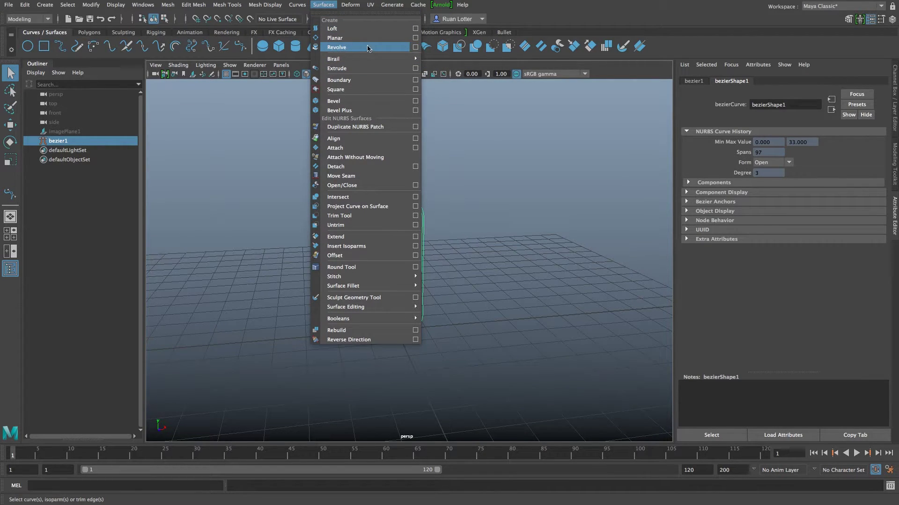
pyautogui.click(415, 47)
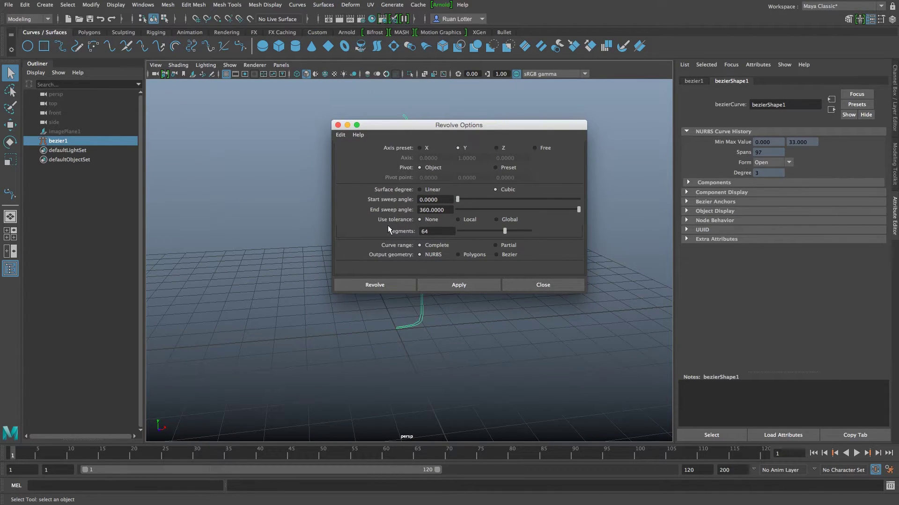
pyautogui.doubleClick(433, 234)
pyautogui.click(466, 285)
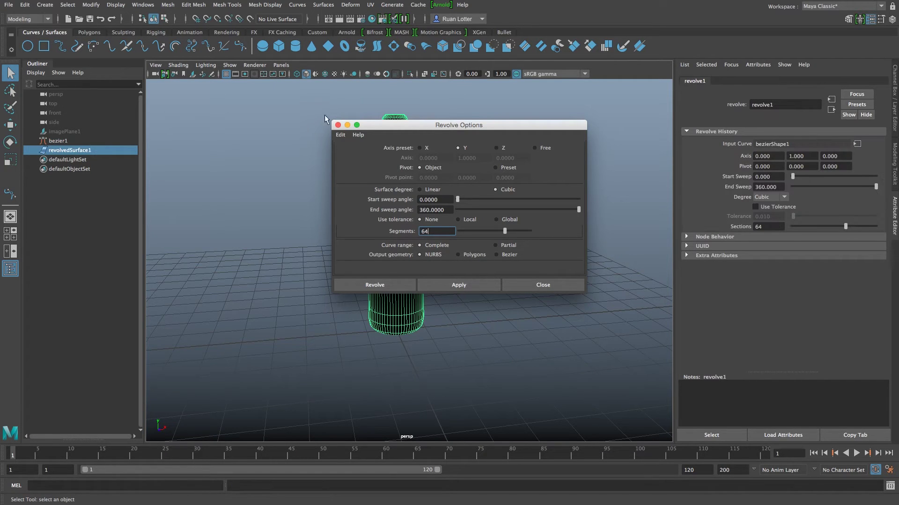
pyautogui.click(338, 125)
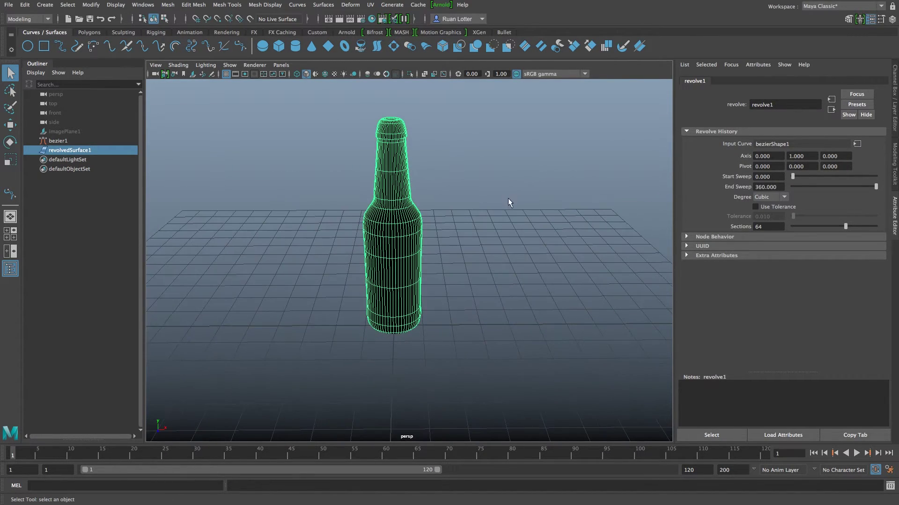
# - Reverse the direction of revolvedSurface1 so the bottle shades grey
pyautogui.click(431, 201)
pyautogui.click(401, 202)
pyautogui.keyDown('alt'); pyautogui.moveTo(454, 199); pyautogui.dragTo(427, 202); pyautogui.keyUp('alt')
pyautogui.click(425, 155)
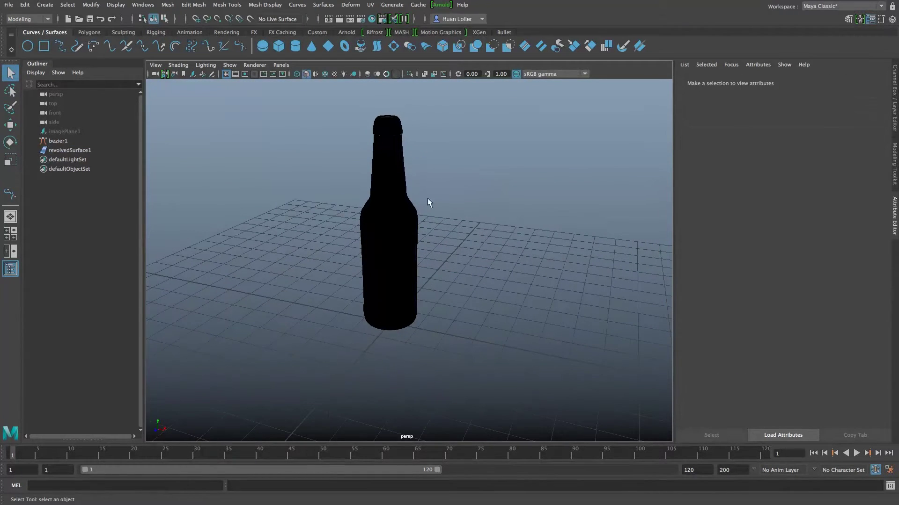
pyautogui.click(391, 184)
pyautogui.click(327, 7)
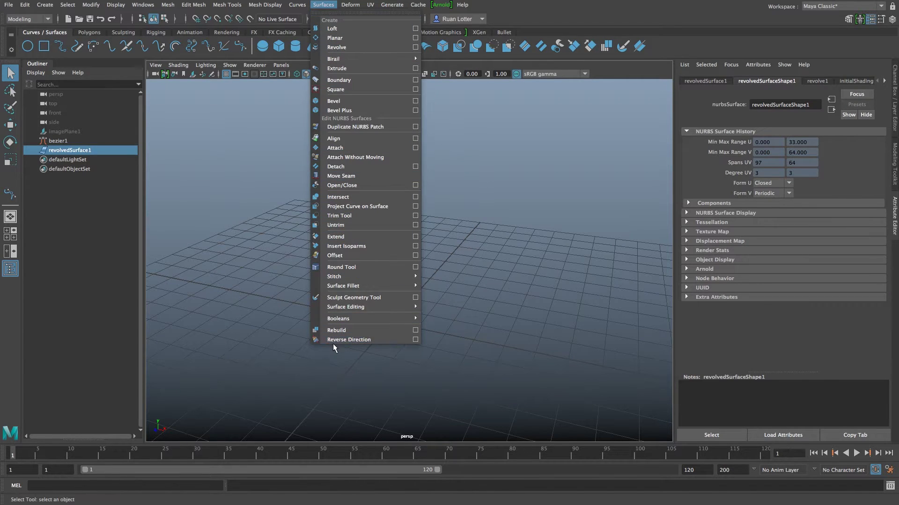
pyautogui.click(353, 340)
pyautogui.click(504, 229)
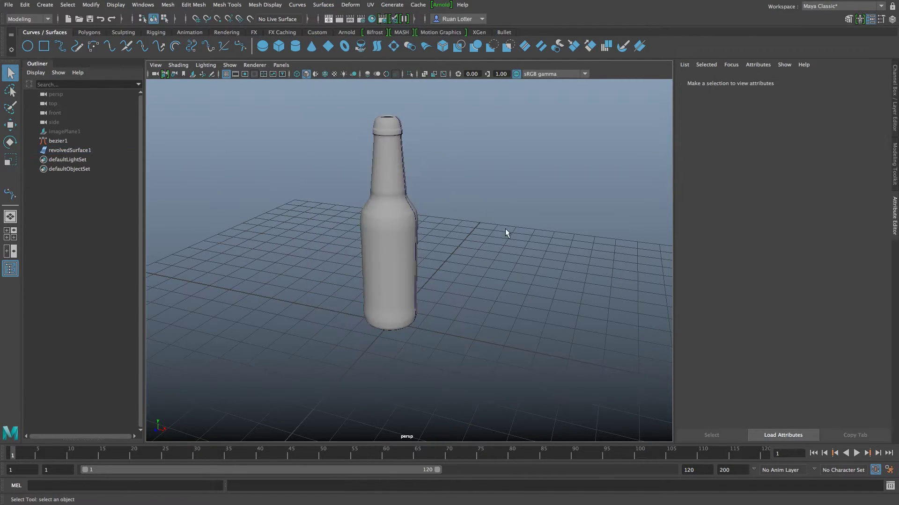
# - Delete the bezier1 profile curve from the Outliner
pyautogui.keyDown('alt'); pyautogui.moveTo(504, 229); pyautogui.dragTo(257, 175); pyautogui.keyUp('alt')
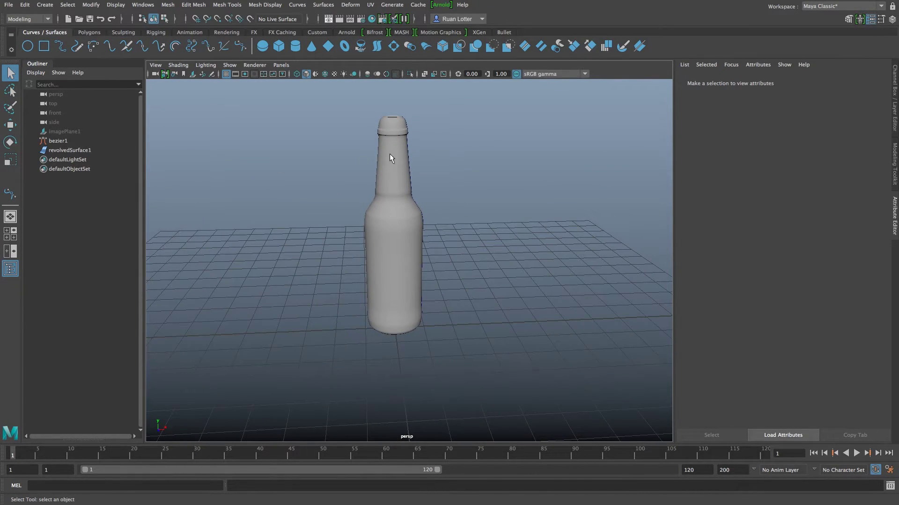
pyautogui.click(59, 140)
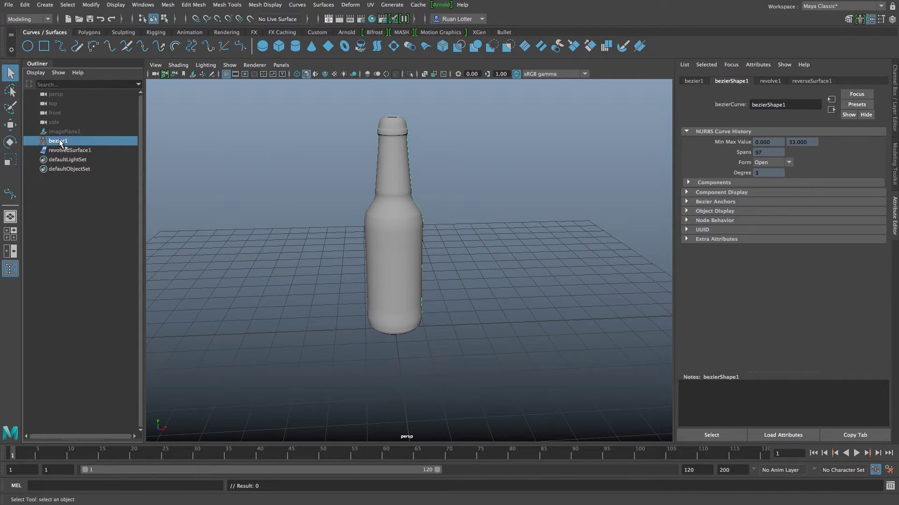
pyautogui.press('Delete')
# - Convert revolvedSurface1 to a quad polygon mesh with a count of 10000
pyautogui.keyDown('alt'); pyautogui.moveTo(256, 137); pyautogui.dragTo(431, 134); pyautogui.keyUp('alt')
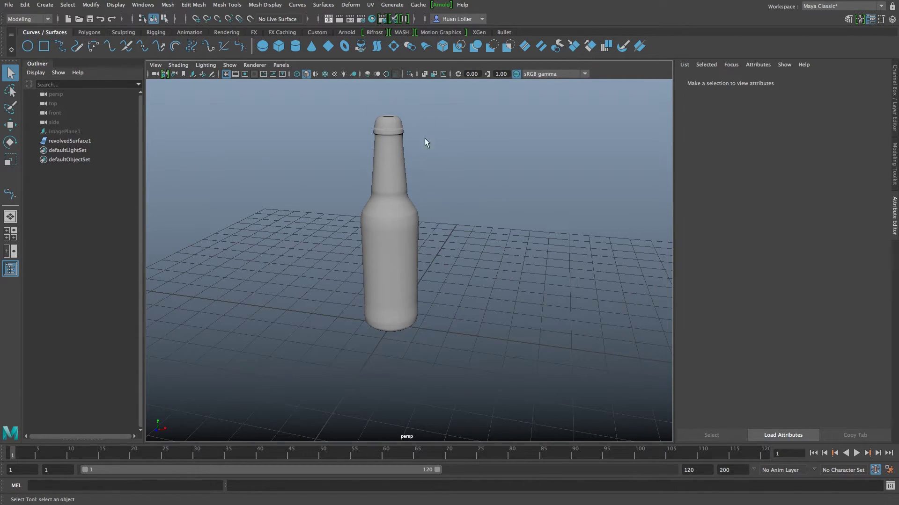
pyautogui.click(396, 145)
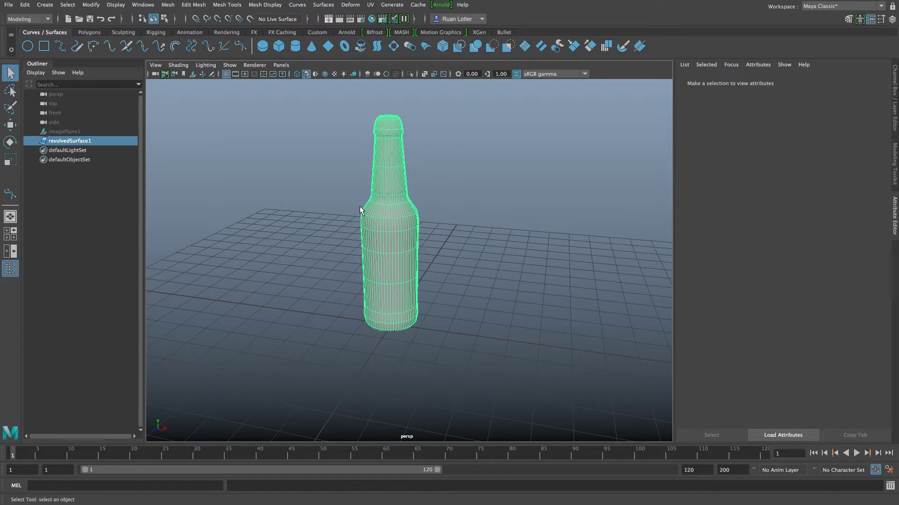
pyautogui.click(91, 6)
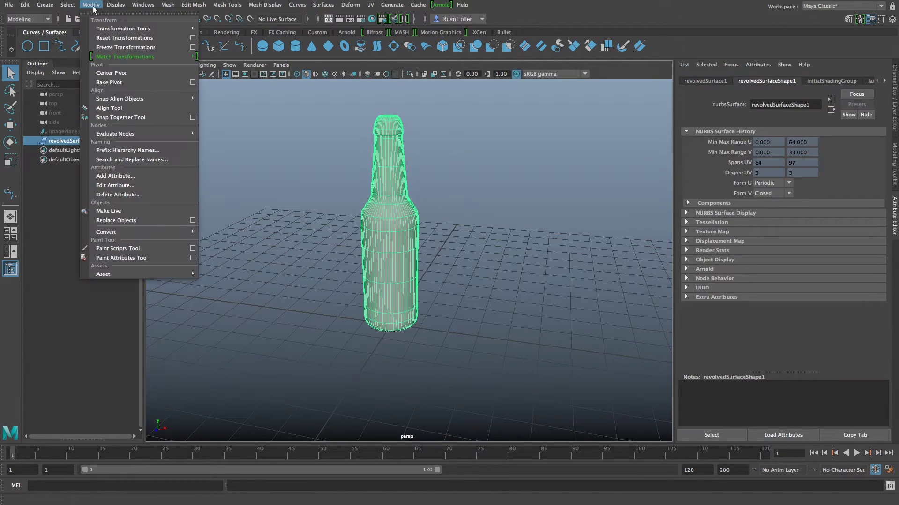
pyautogui.moveTo(109, 233)
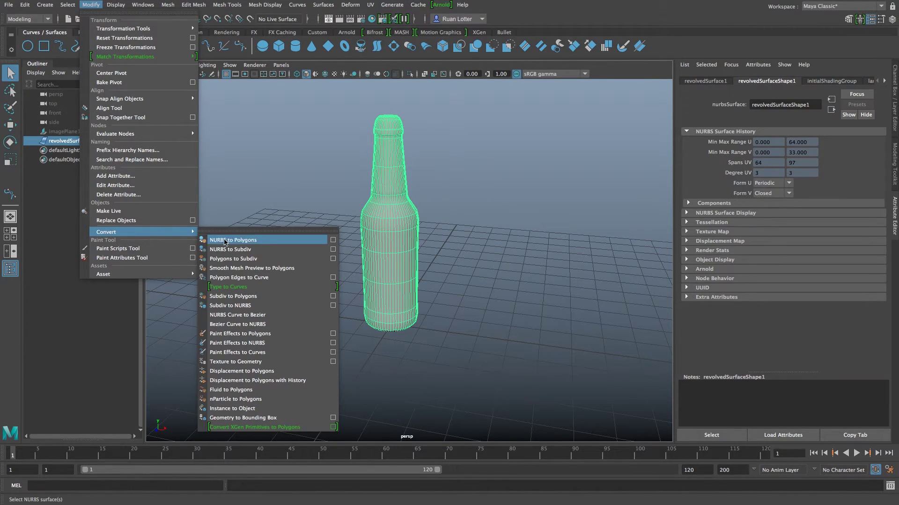
pyautogui.click(333, 240)
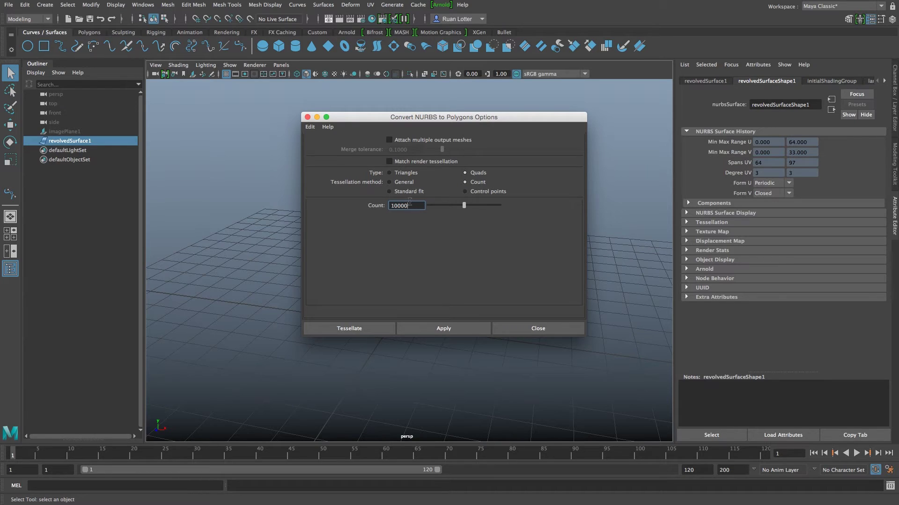
pyautogui.click(442, 328)
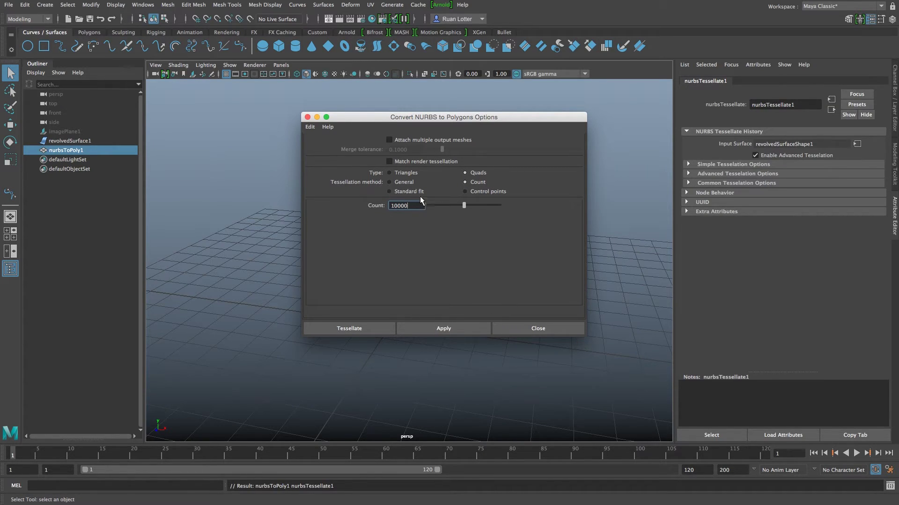
pyautogui.click(307, 117)
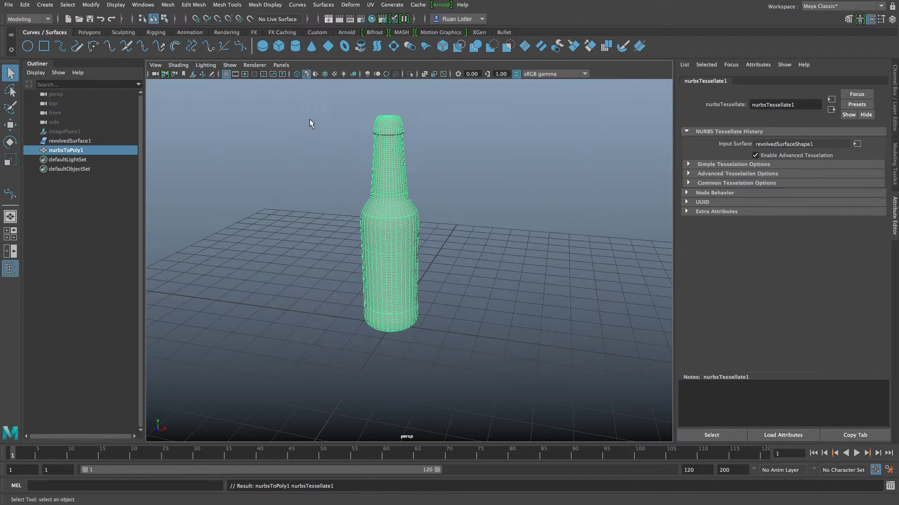
pyautogui.click(98, 198)
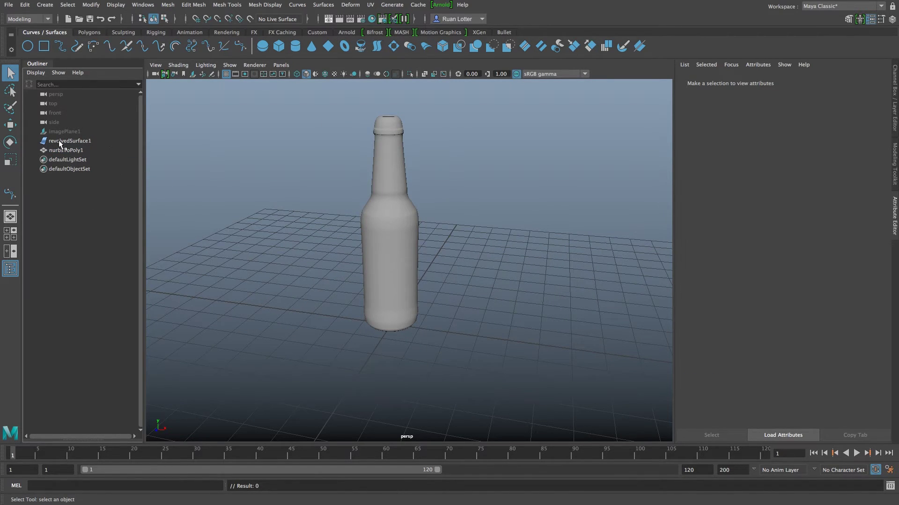
# - Delete revolvedSurface1 and frame the nurbsToPoly1 bottle in the perspective view
pyautogui.click(77, 139)
pyautogui.press('Delete')
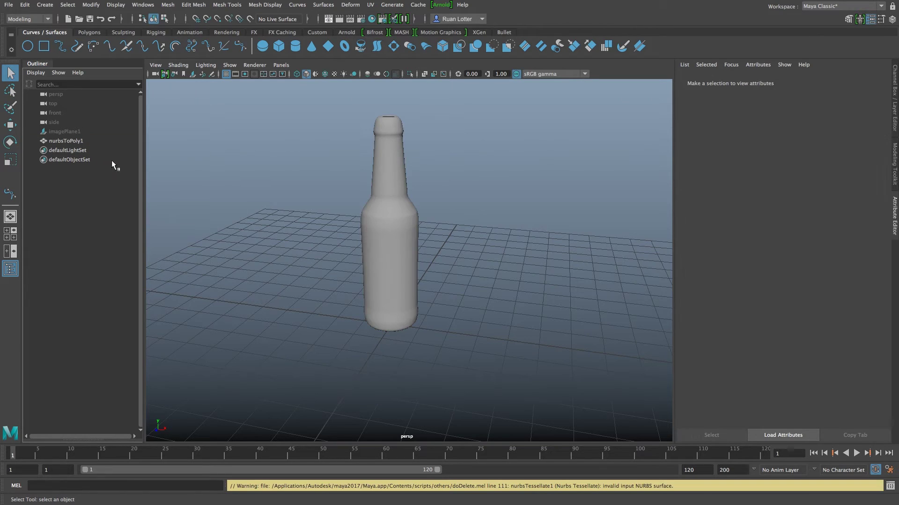
pyautogui.click(377, 191)
pyautogui.moveTo(378, 192)
pyautogui.keyDown('alt'); pyautogui.mouseDown()
pyautogui.moveTo(476, 206)
pyautogui.moveTo(363, 200)
pyautogui.mouseUp(); pyautogui.keyUp('alt')
pyautogui.click(486, 185)
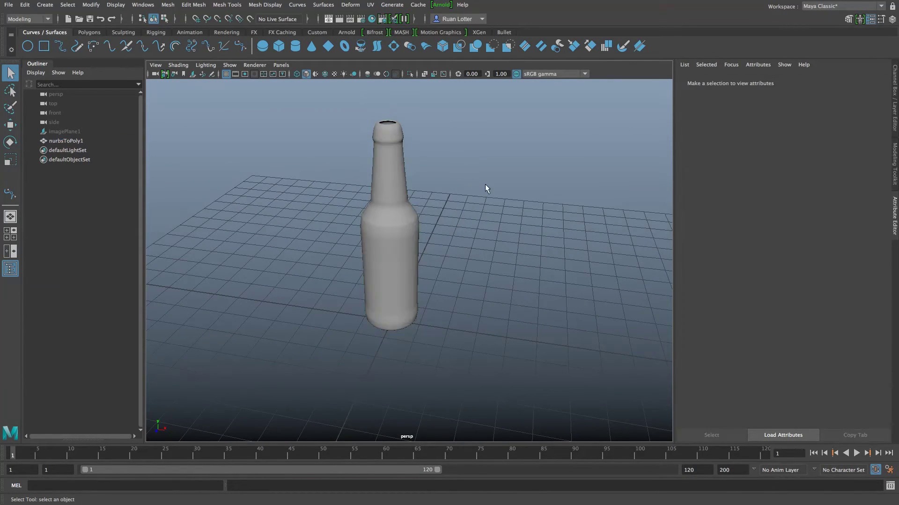
pyautogui.keyDown('alt'); pyautogui.moveTo(473, 170); pyautogui.dragTo(485, 200, button='right'); pyautogui.keyUp('alt')
pyautogui.keyDown('alt'); pyautogui.moveTo(485, 200); pyautogui.dragTo(492, 203); pyautogui.keyUp('alt')
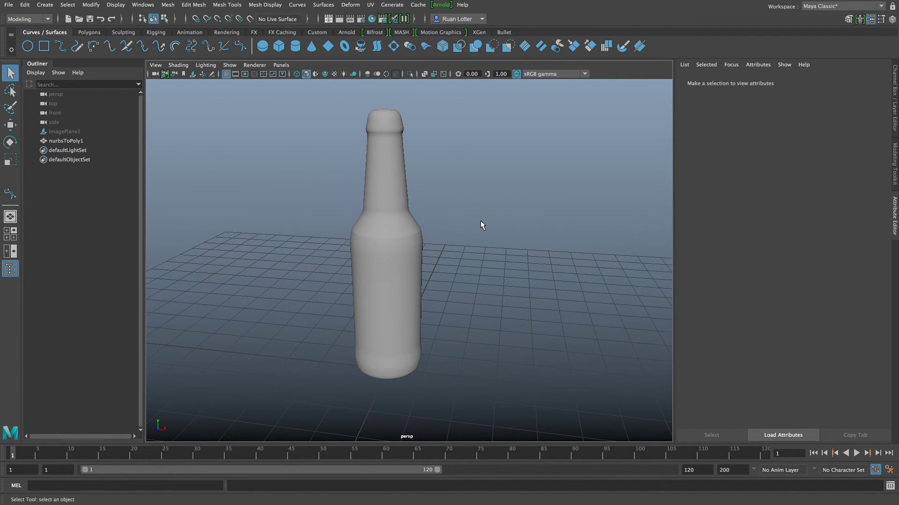